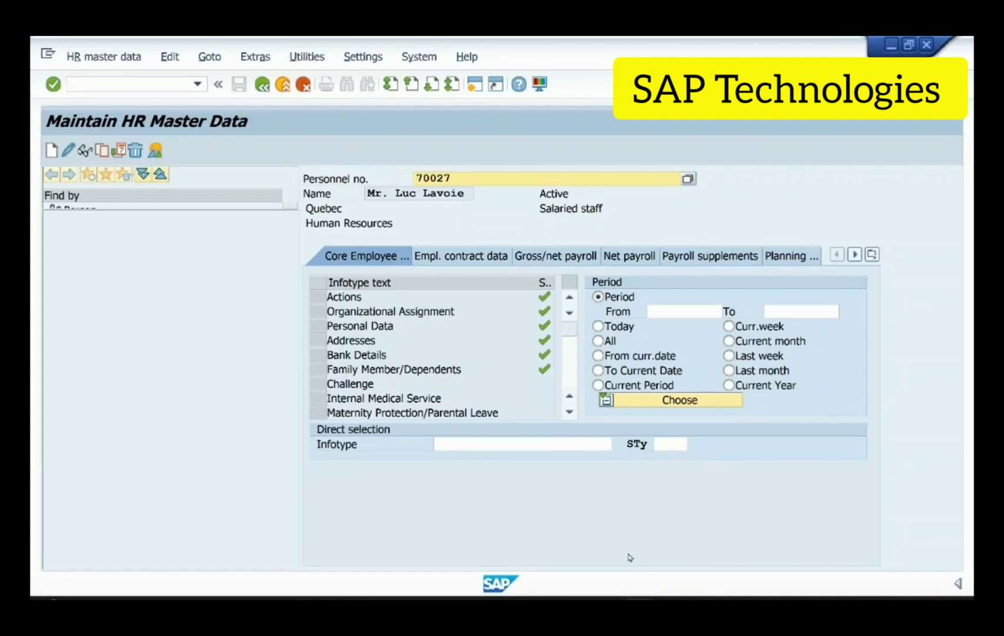
- Check the employee's personnel number and enter infotype 0006 (Addresses) for direct selection
left_click(471, 181)
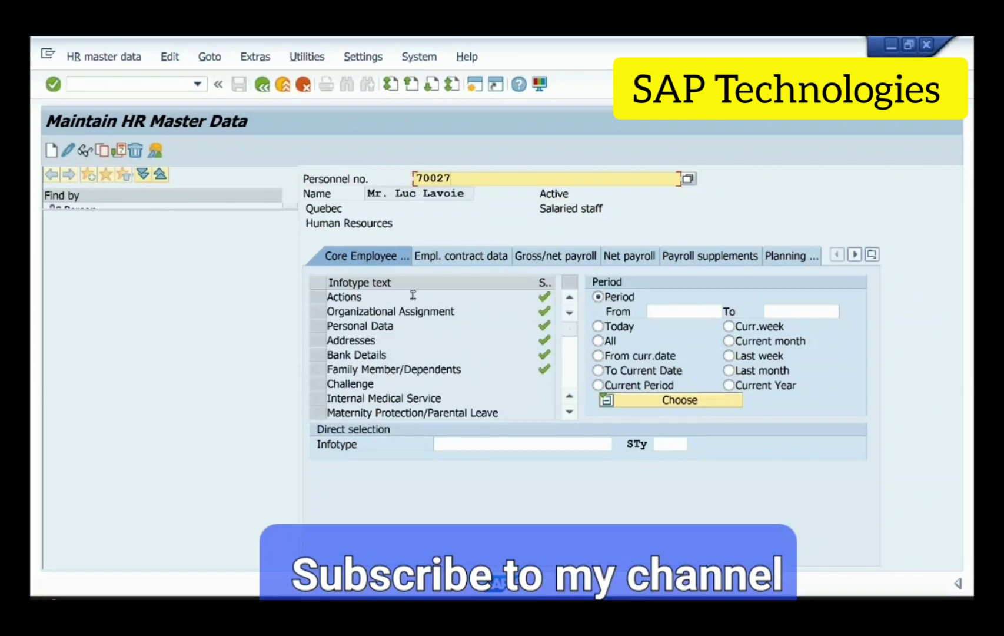
left_click(449, 437)
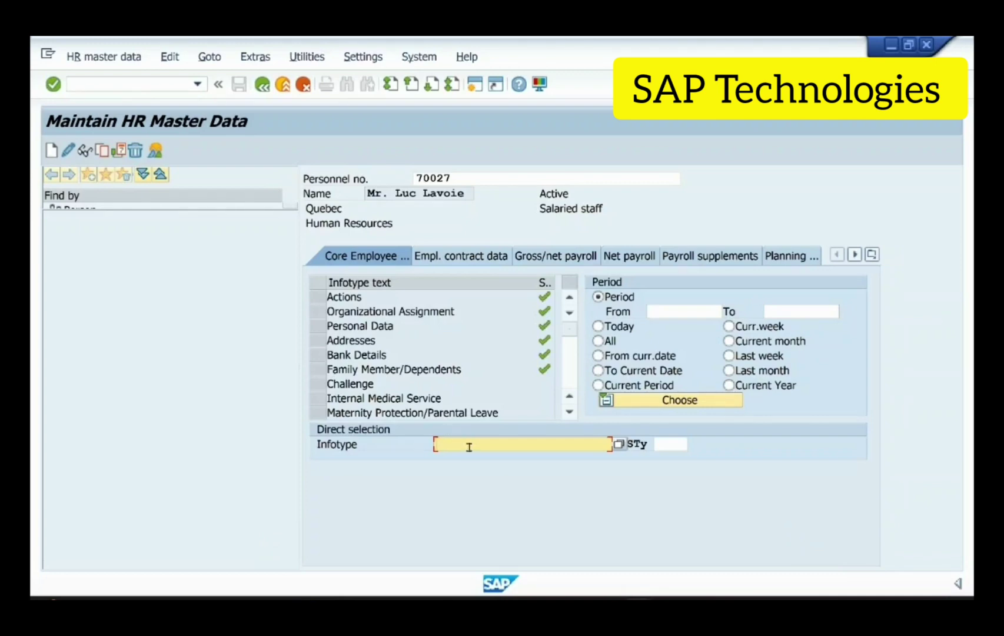
type("00")
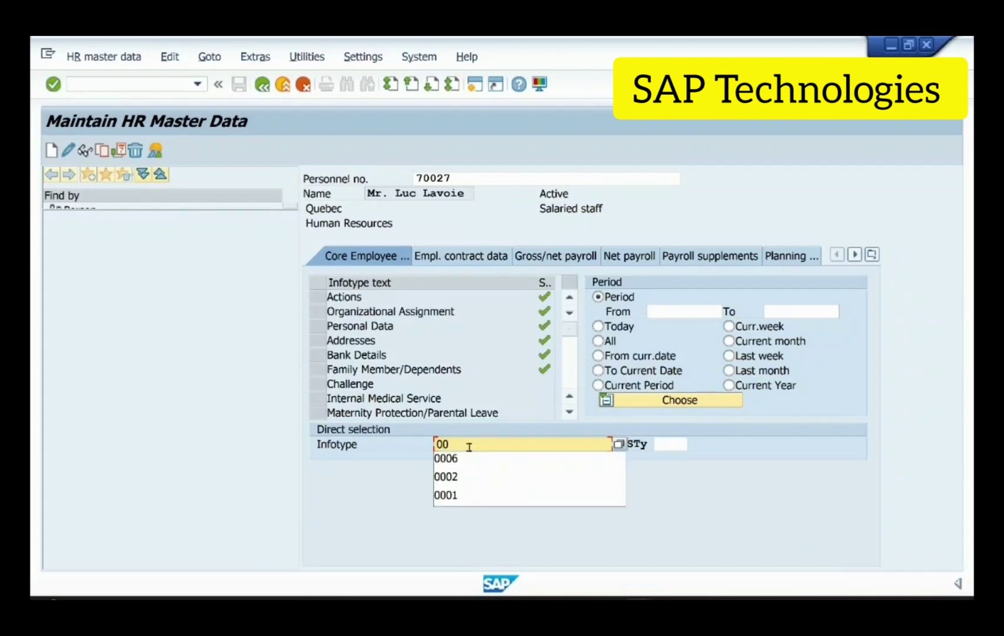
type("06")
key("Return")
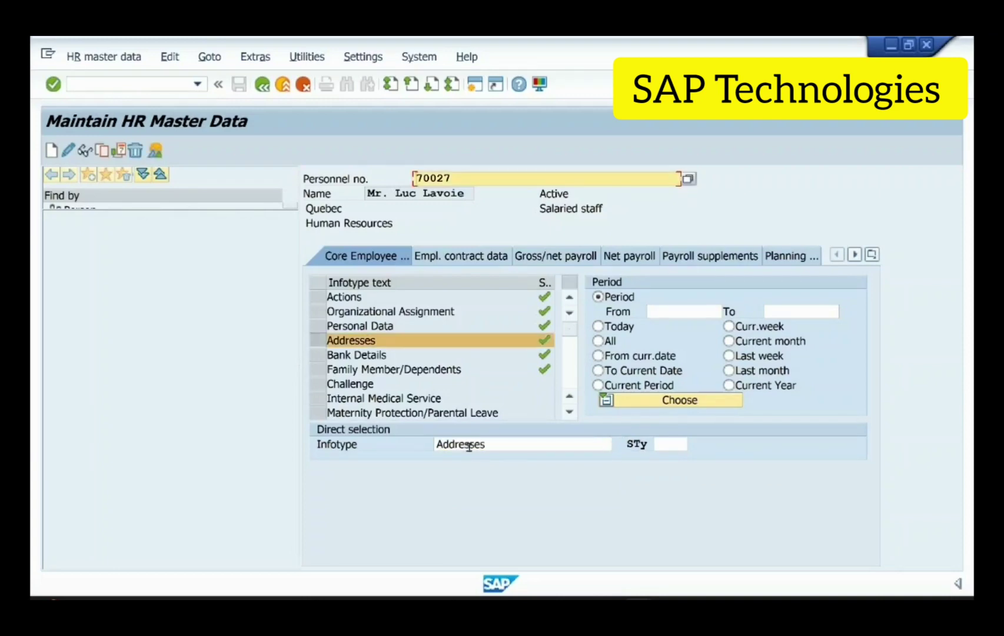
left_click(672, 444)
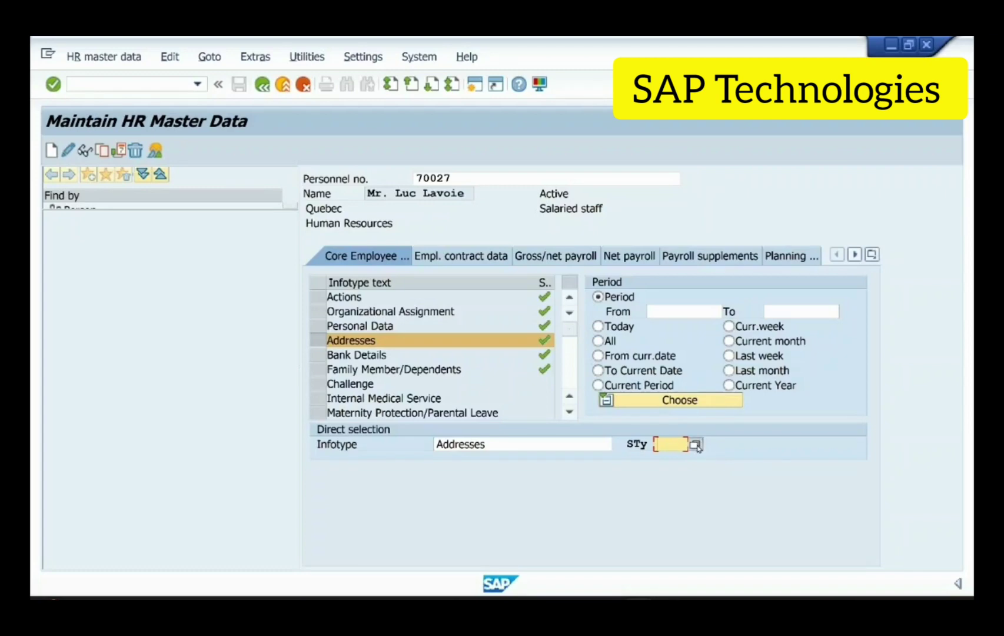
left_click(695, 445)
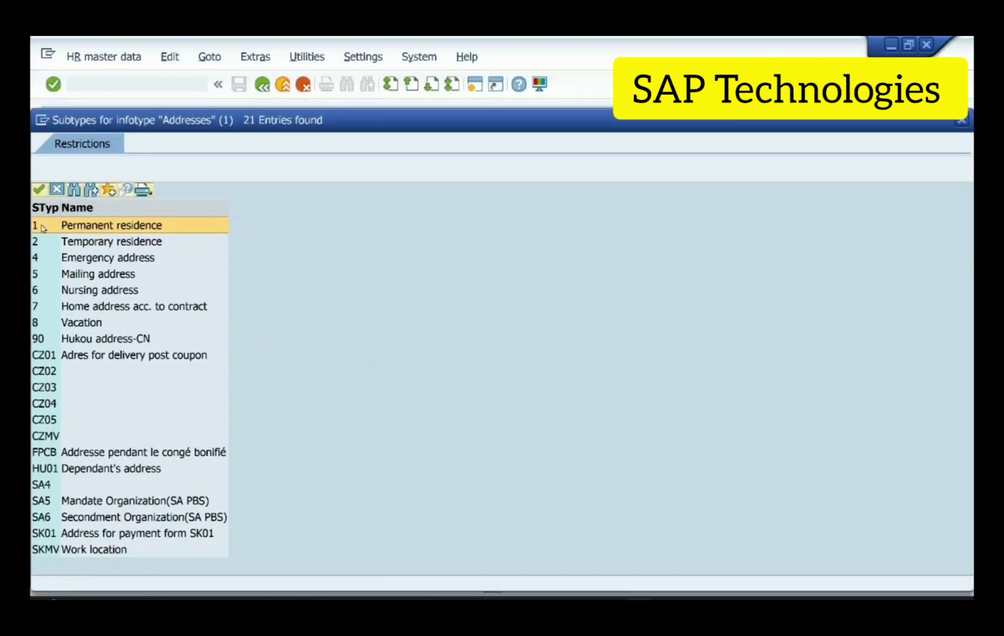
double_click(90, 227)
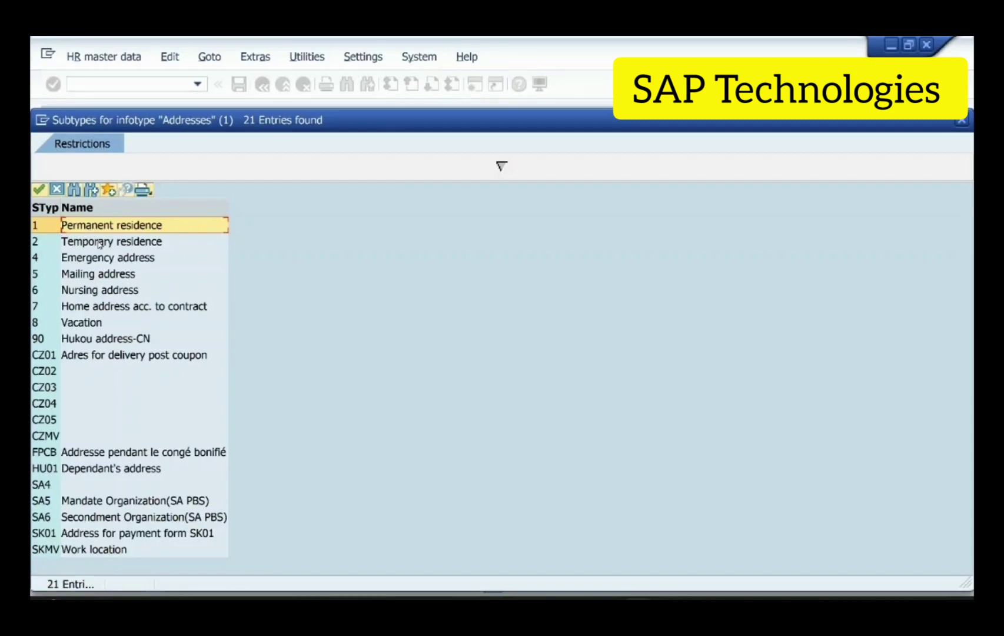
left_click(57, 264)
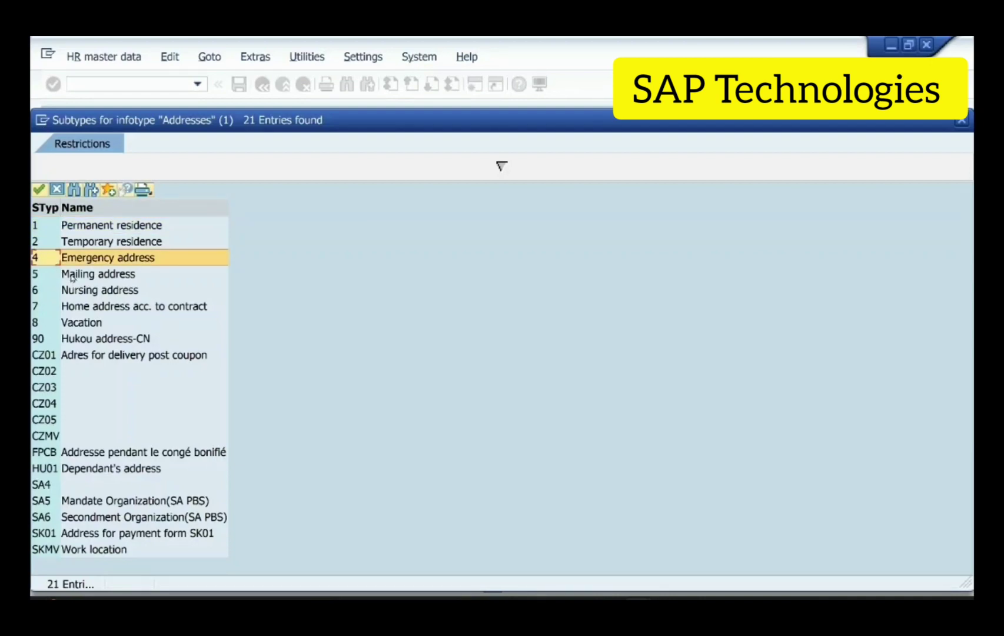
left_click(73, 276)
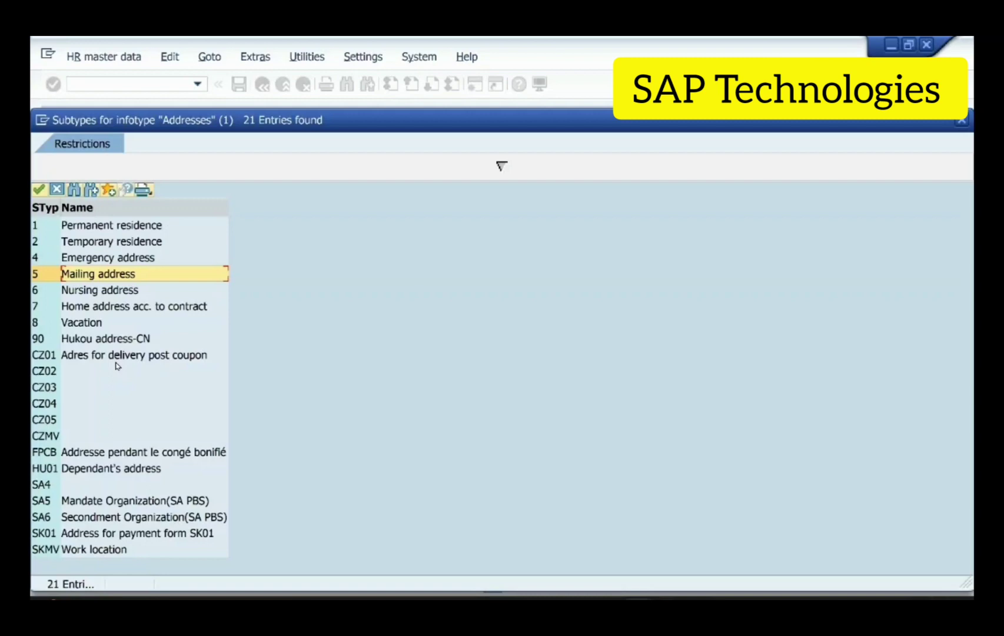
left_click(57, 189)
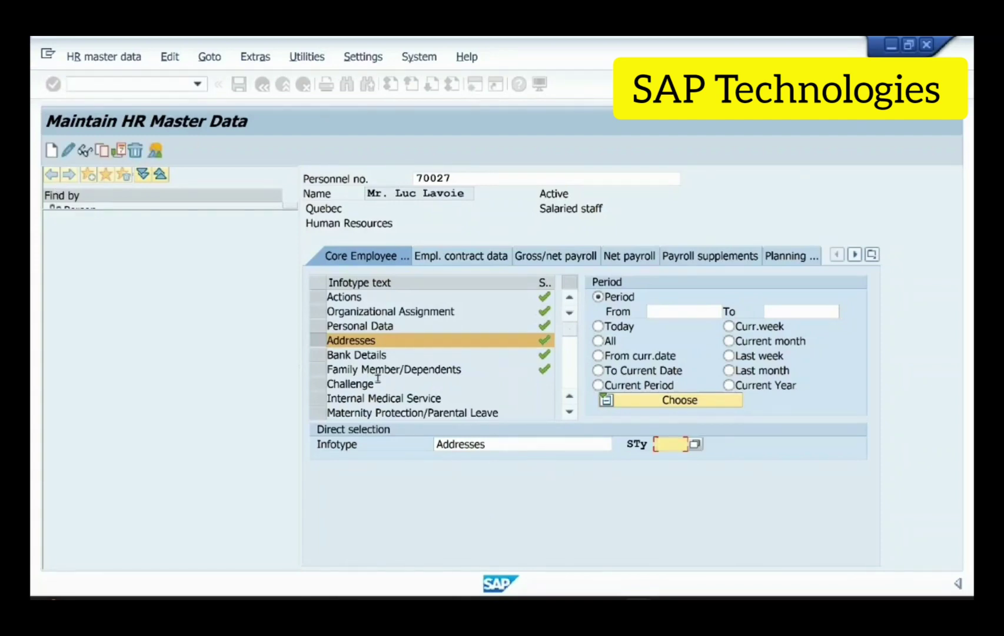
left_click(155, 152)
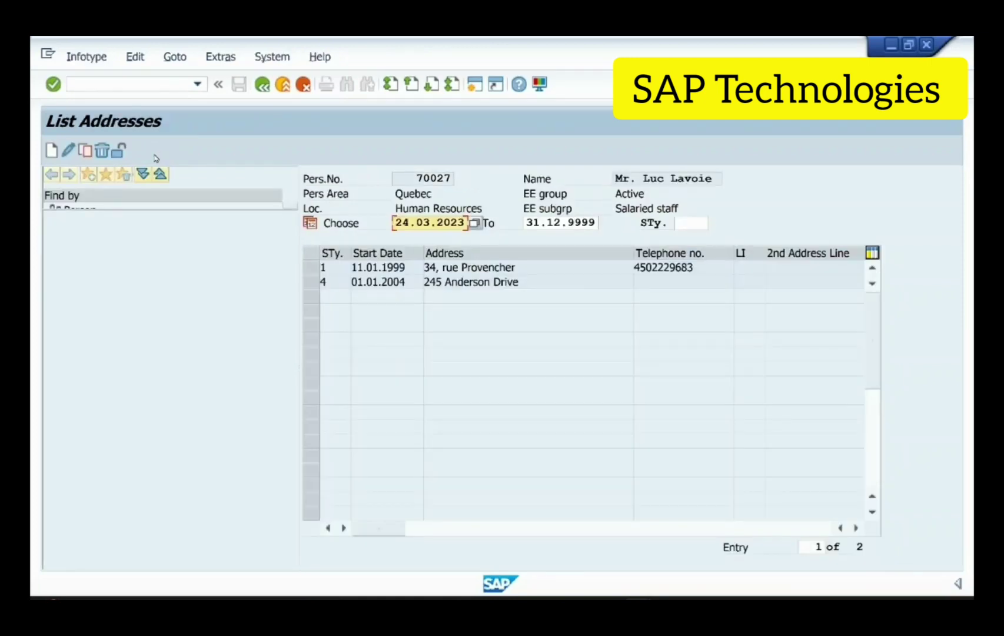
left_click(339, 272)
left_click(389, 267)
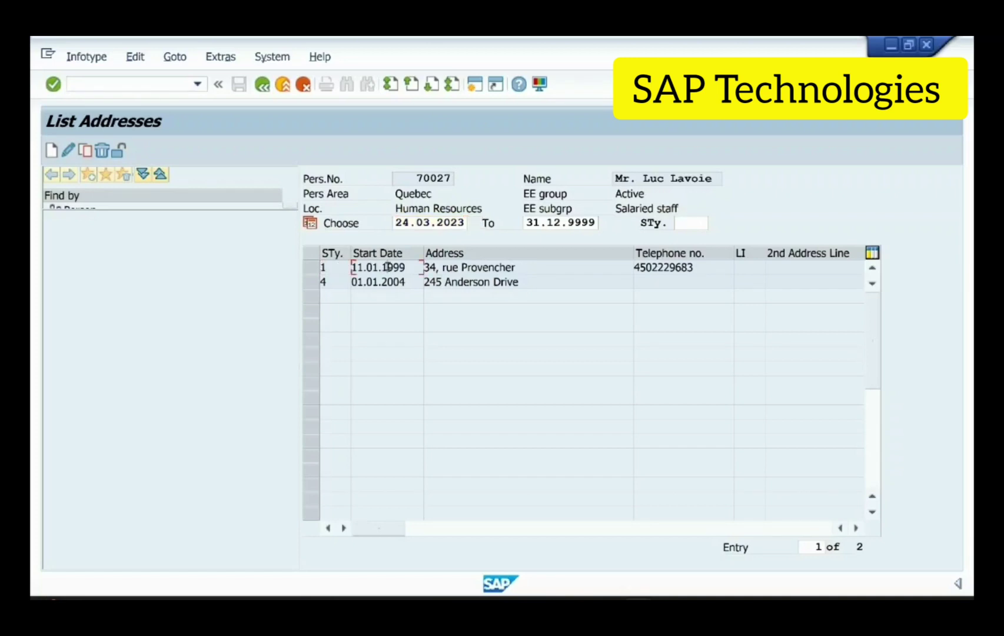
left_click(487, 269)
- Review the record's telephone and 2nd Address Line columns, then select the permanent residence record
left_click(677, 270)
left_click(817, 267)
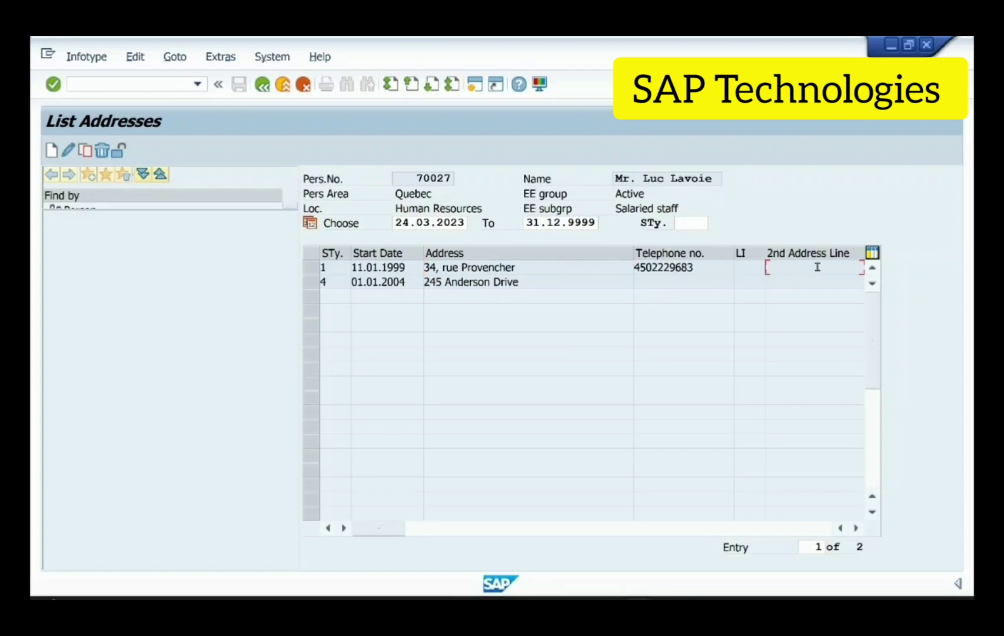
left_click(315, 270)
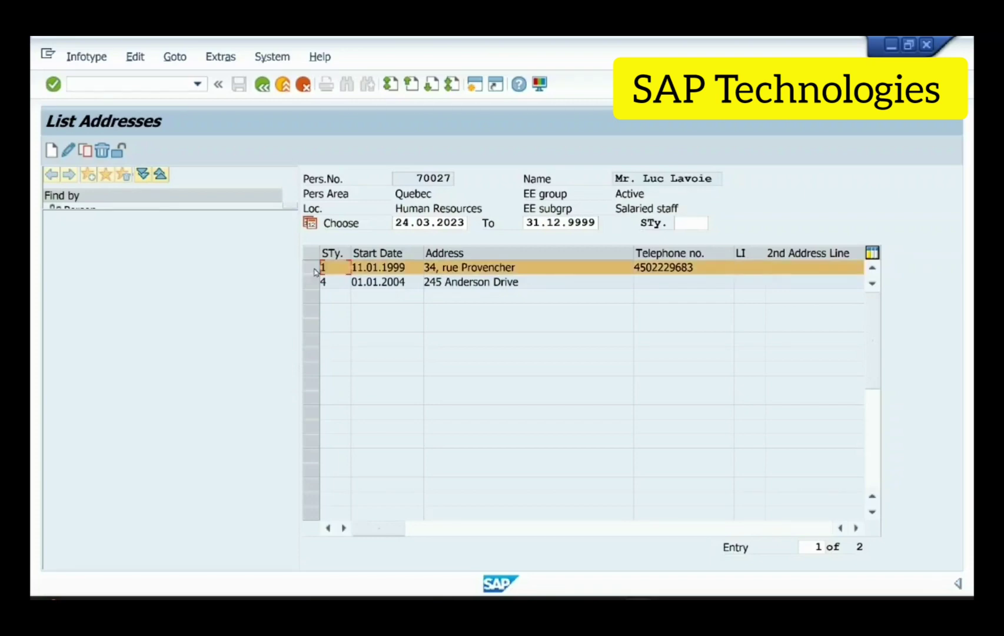
- Open the selected address record for change, keeping Permanent residence as the address type
left_click(69, 152)
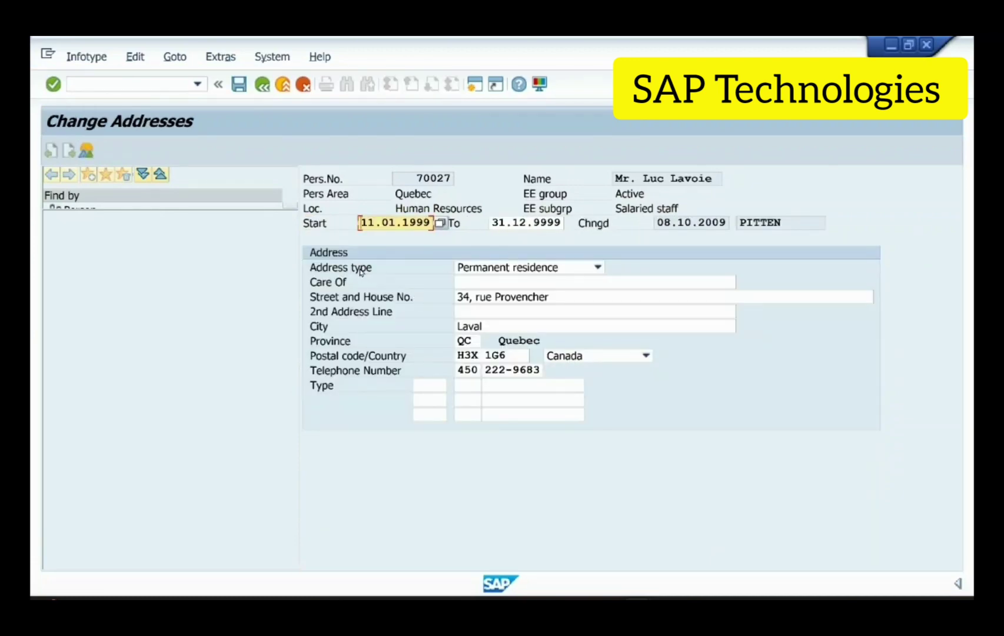
left_click(384, 272)
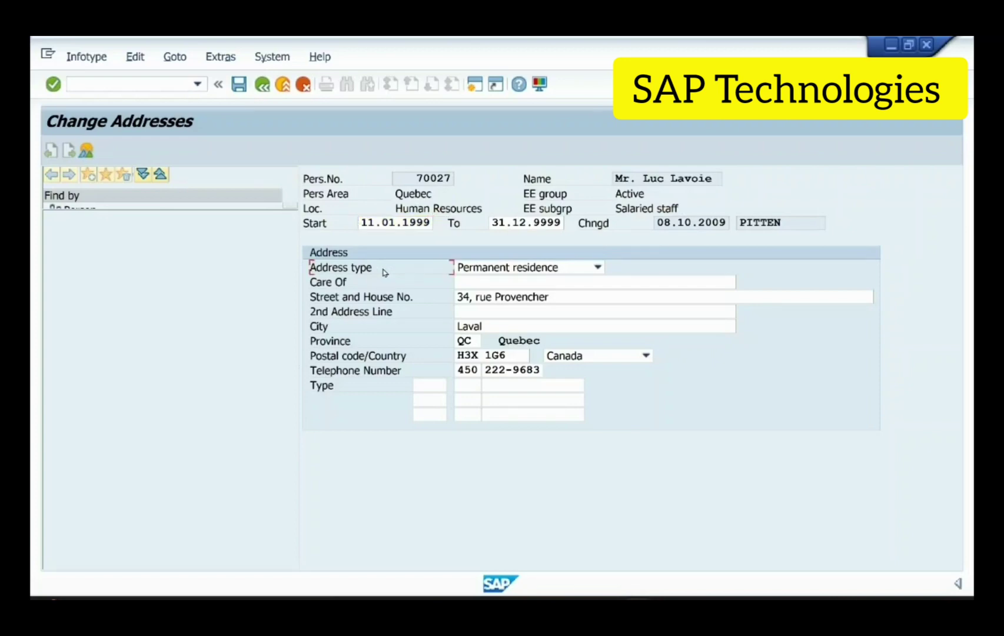
left_click(598, 267)
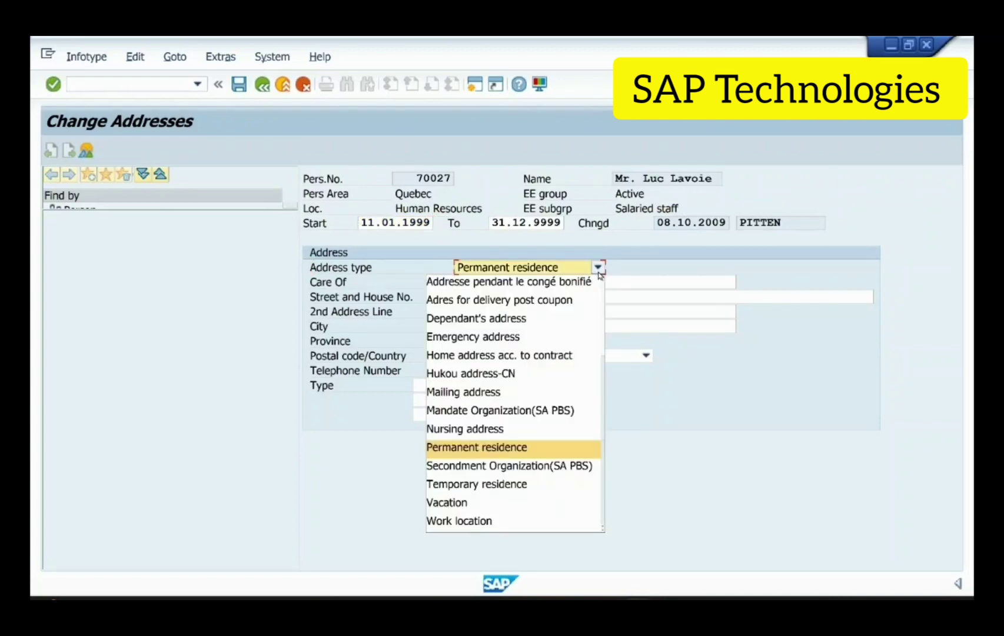
left_click(485, 451)
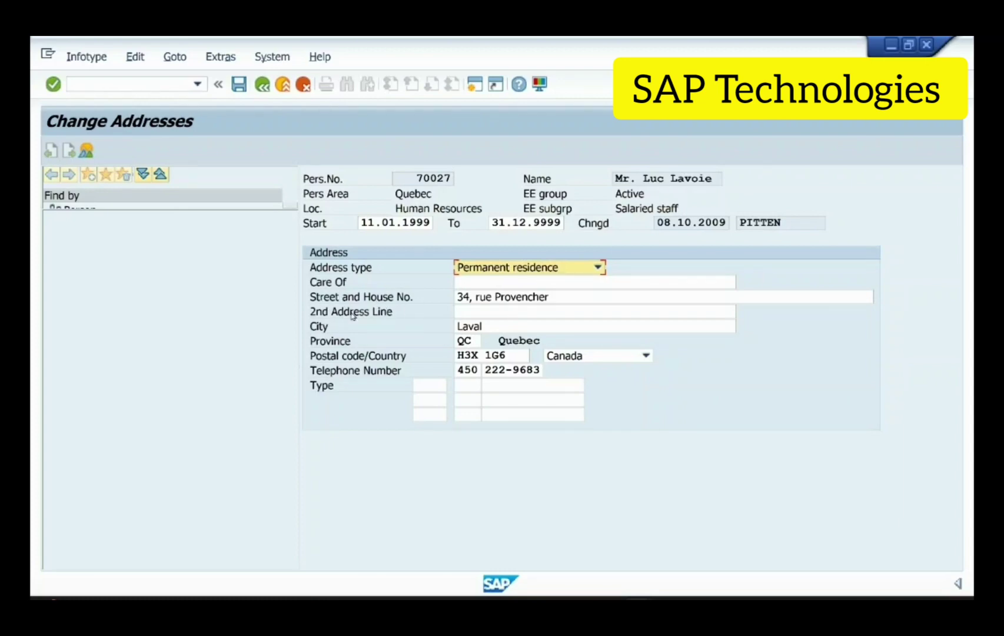
- Review the City and Type fields, then return to List Addresses without changes
left_click(368, 329)
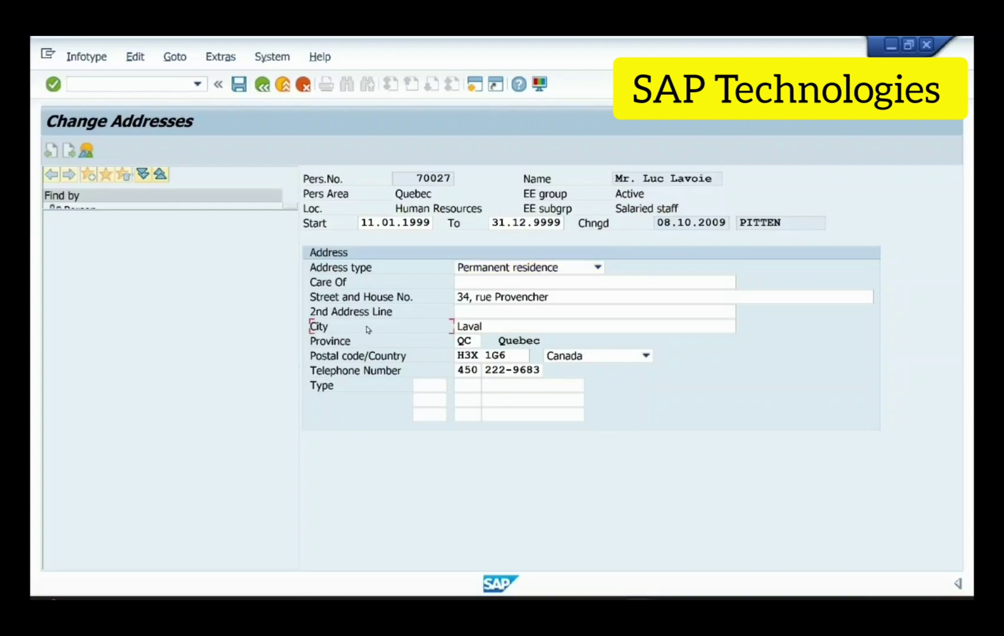
left_click(360, 388)
left_click(262, 86)
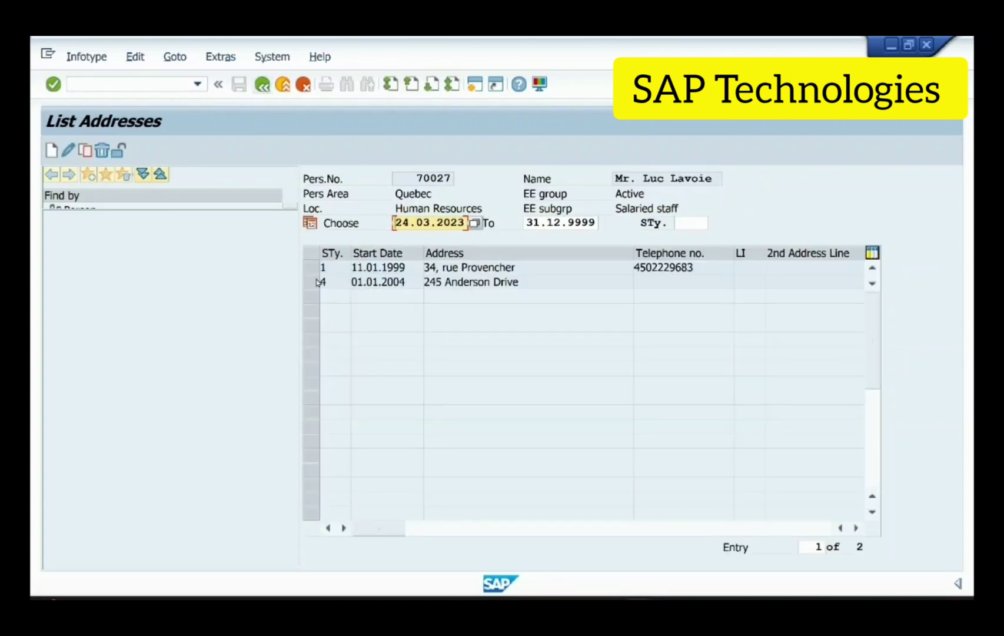
left_click(314, 283)
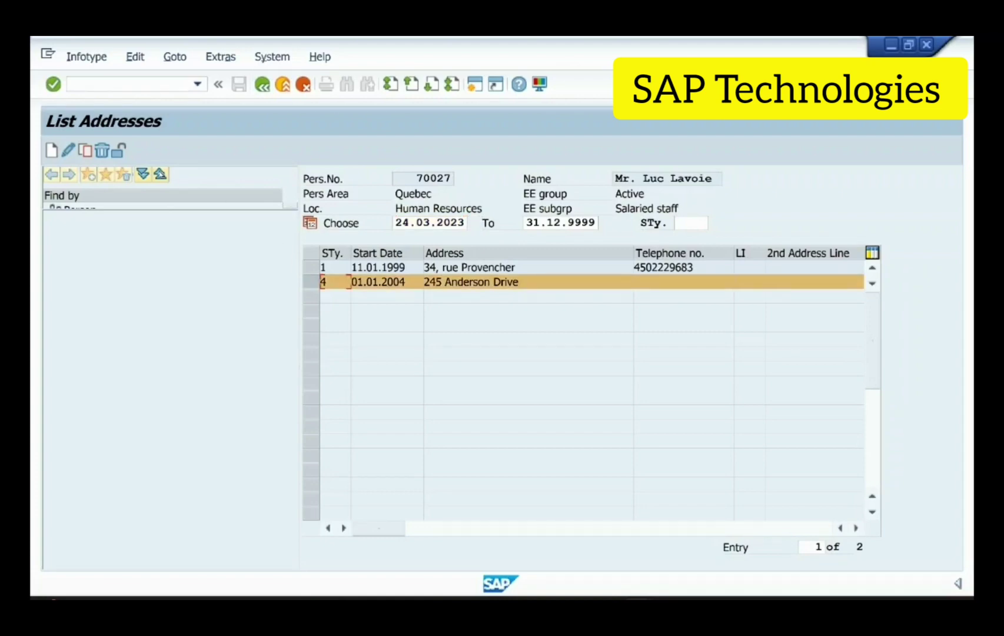
left_click(68, 152)
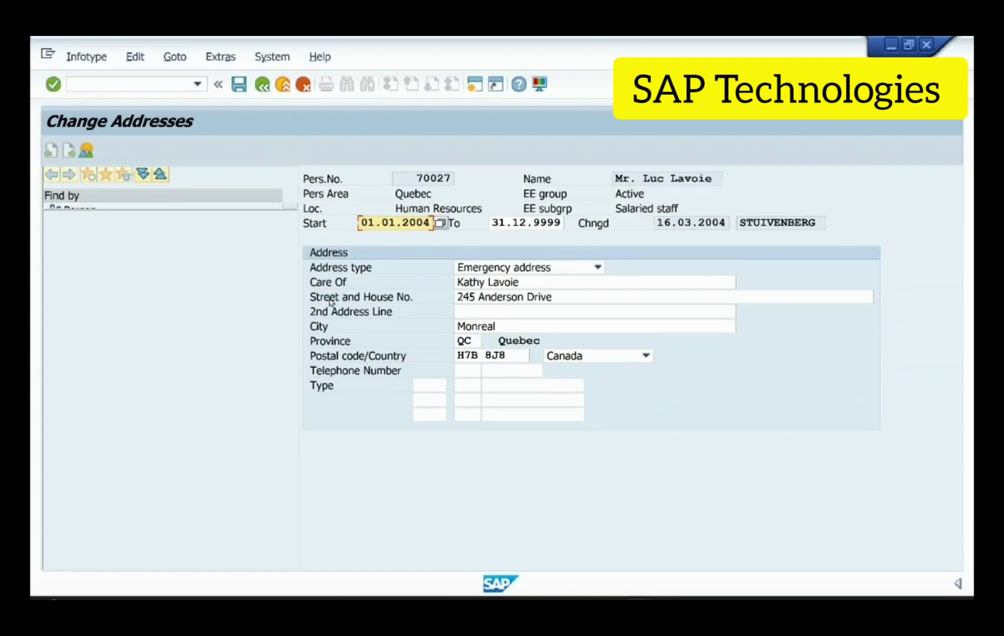
left_click(263, 87)
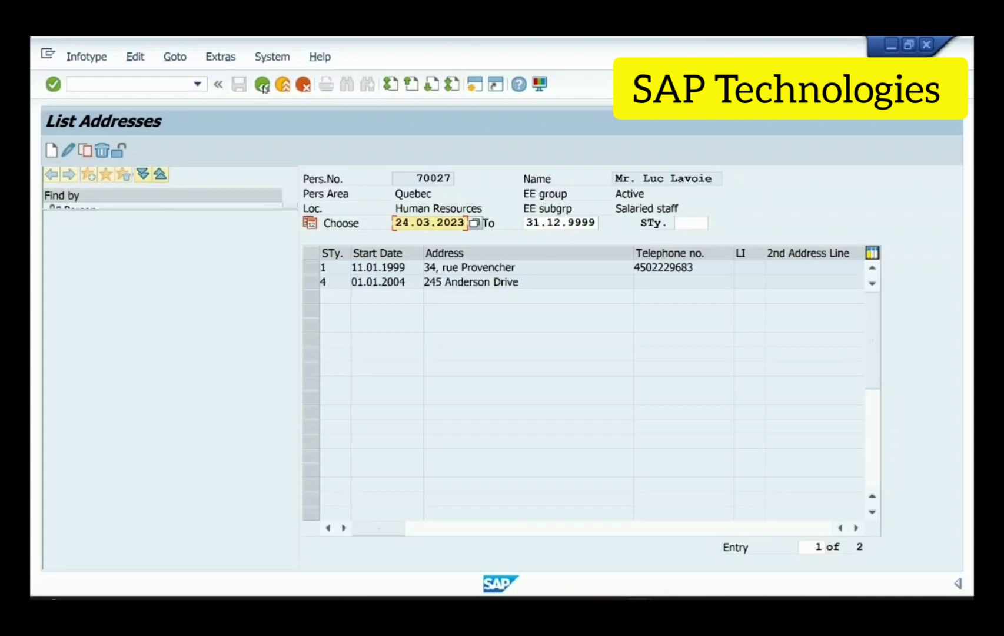
- Go back to Maintain HR Master Data and pick subtype 2, Temporary residence, from the STy list
left_click(263, 86)
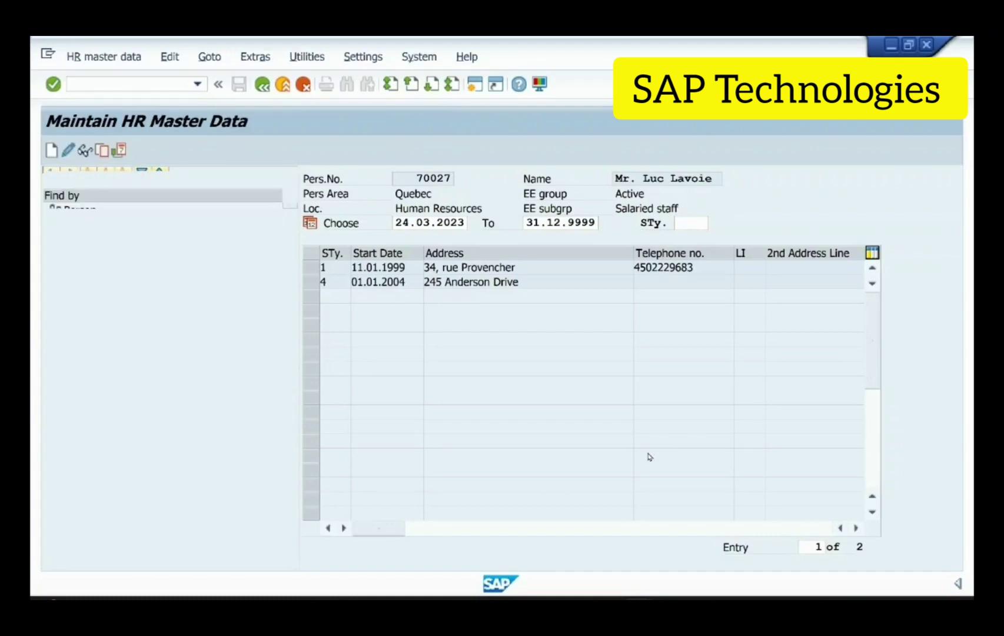
left_click(679, 445)
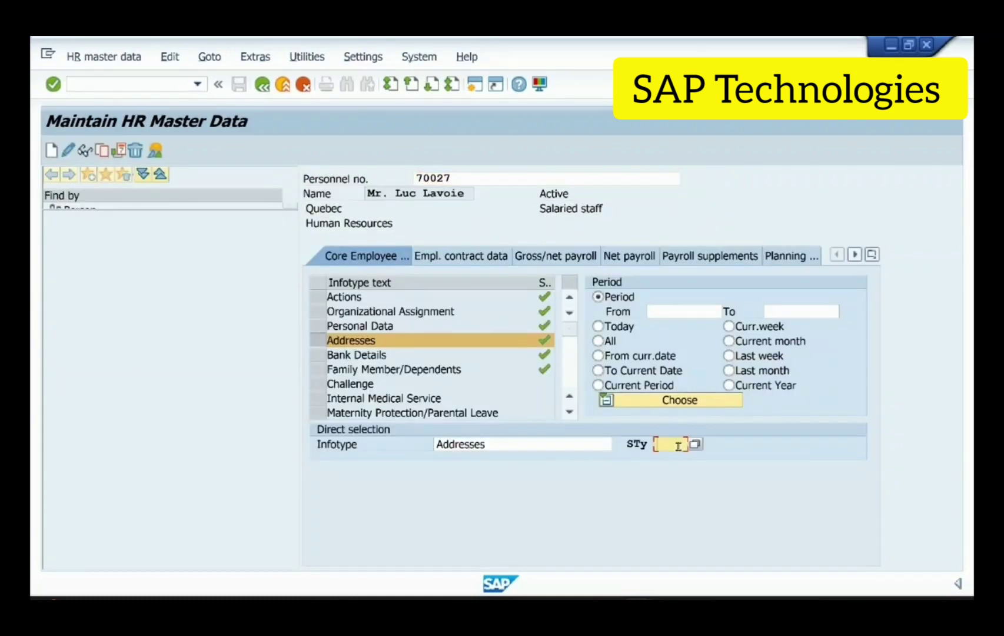
left_click(695, 446)
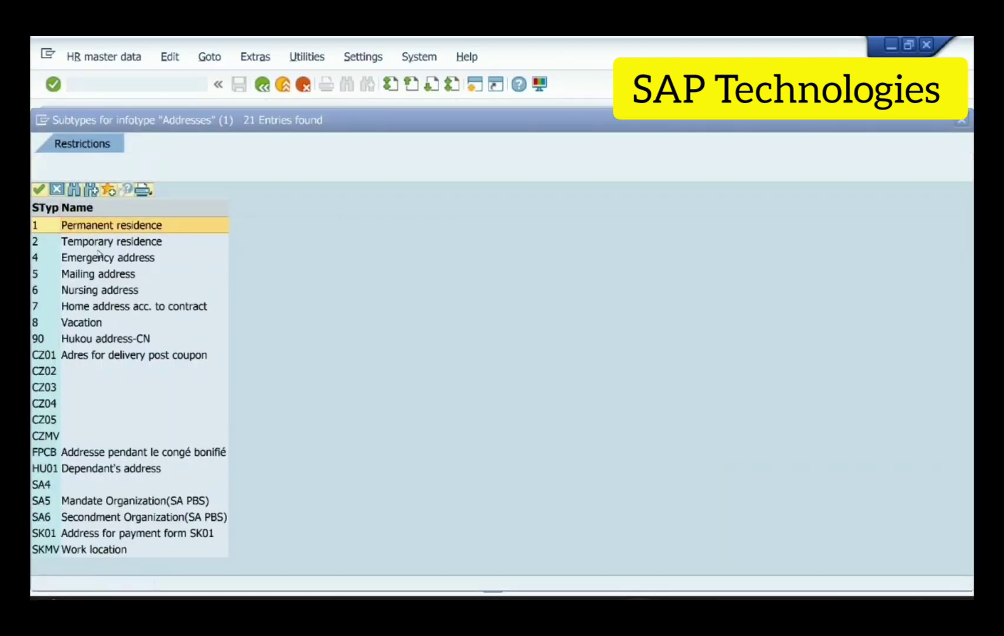
double_click(103, 242)
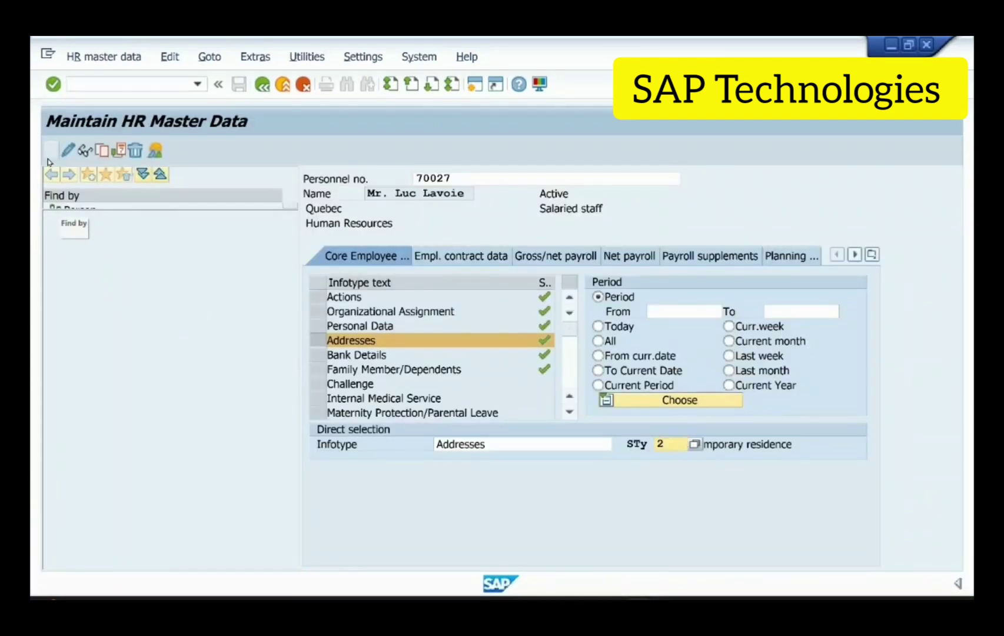
left_click(52, 151)
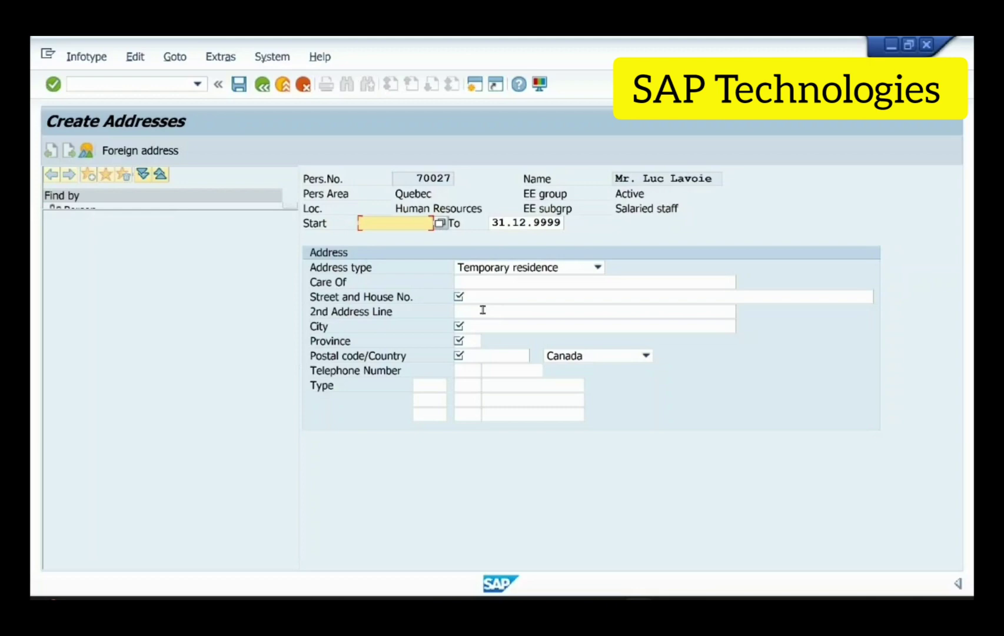
left_click(485, 299)
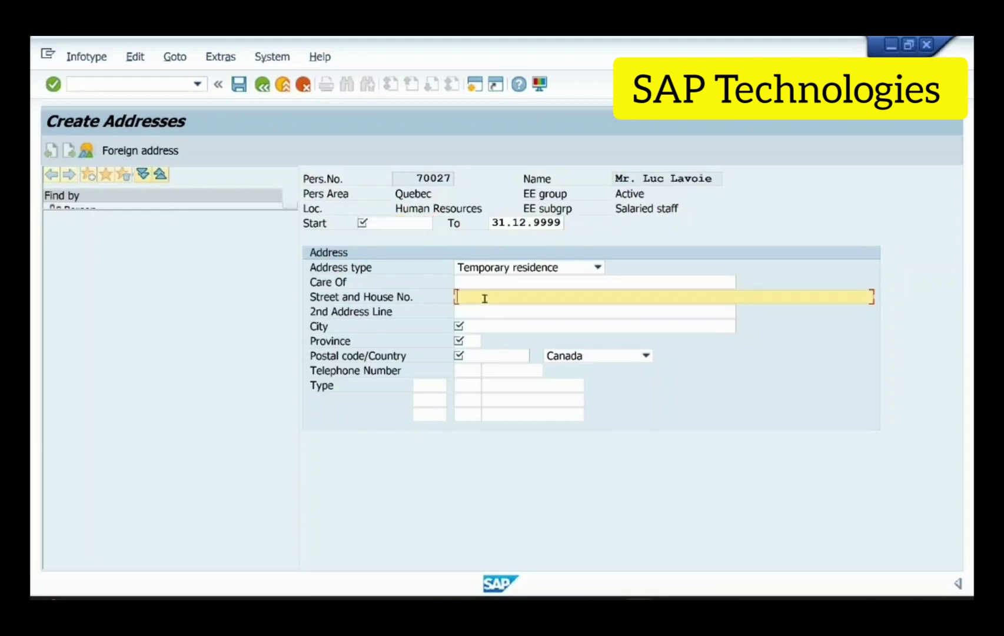
left_click(478, 327)
left_click(476, 341)
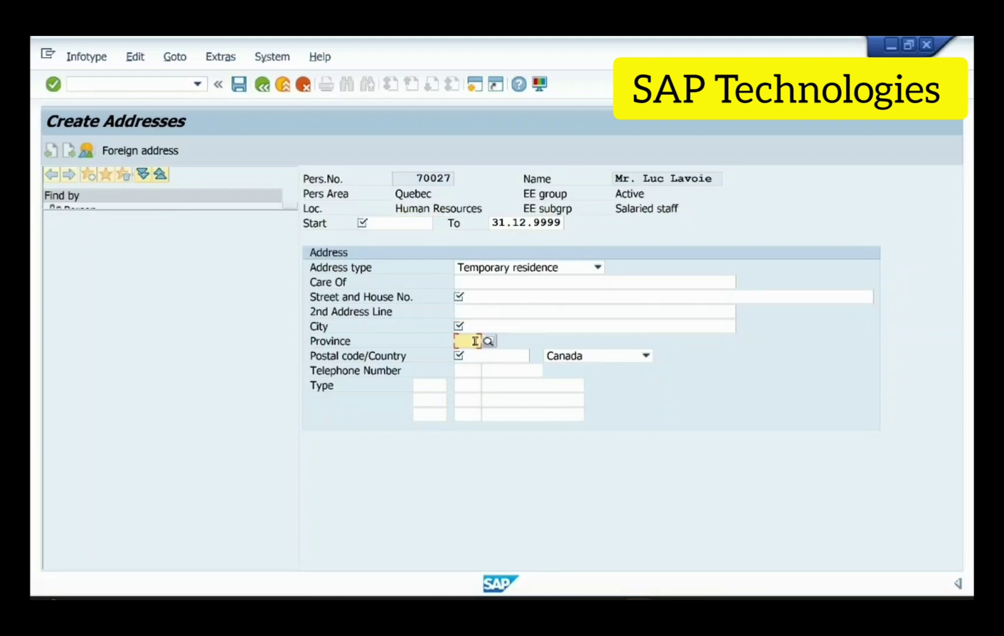
left_click(477, 327)
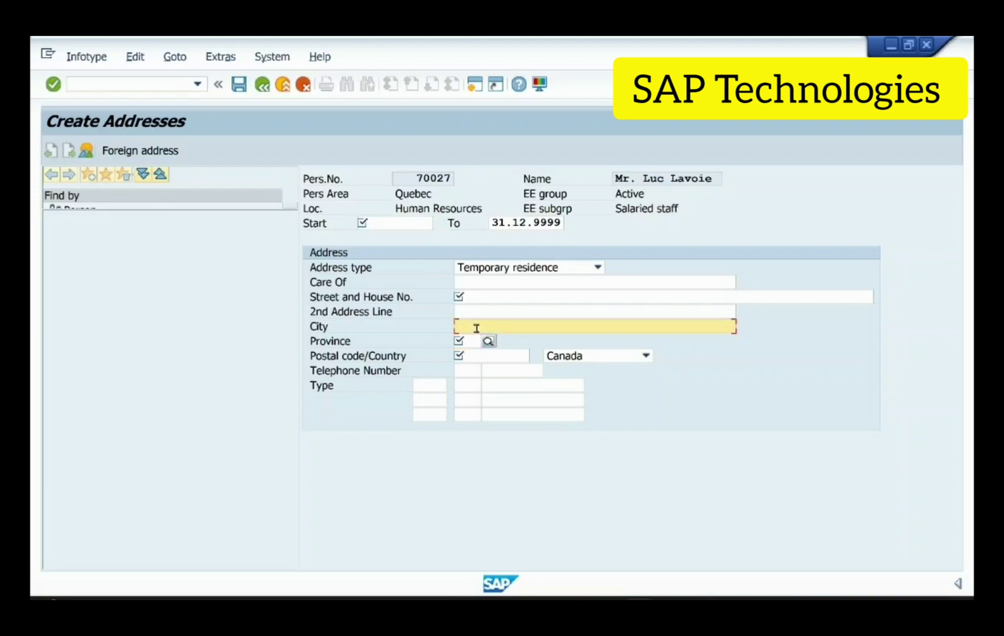
left_click(397, 224)
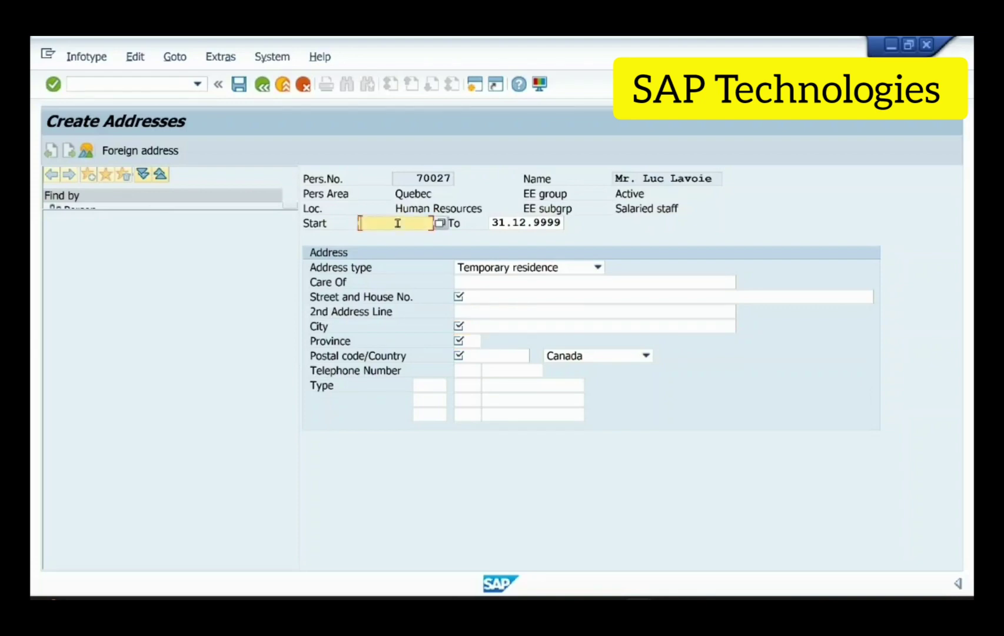
left_click(263, 88)
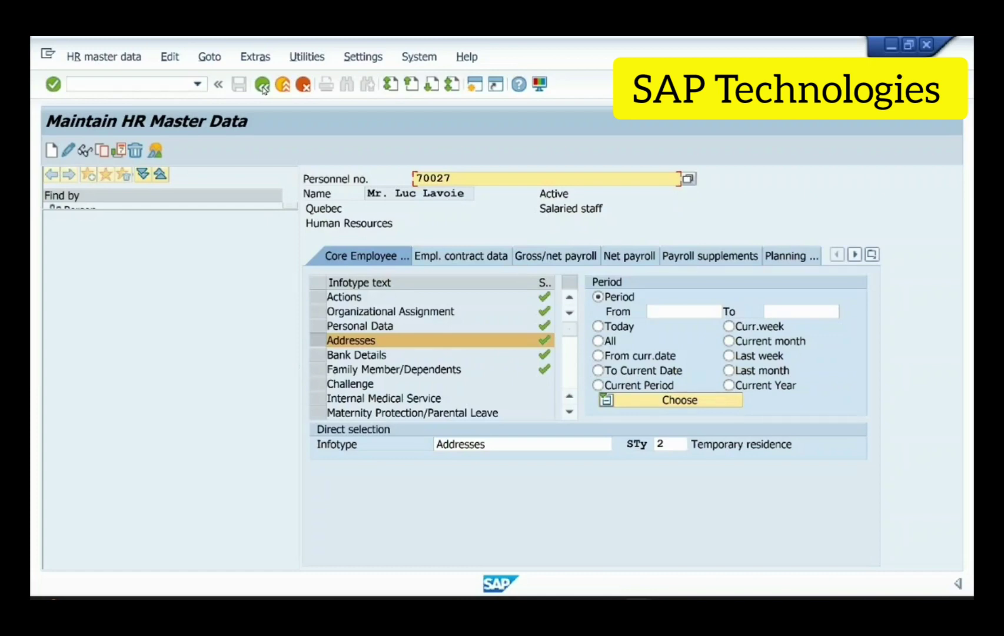
left_click(677, 443)
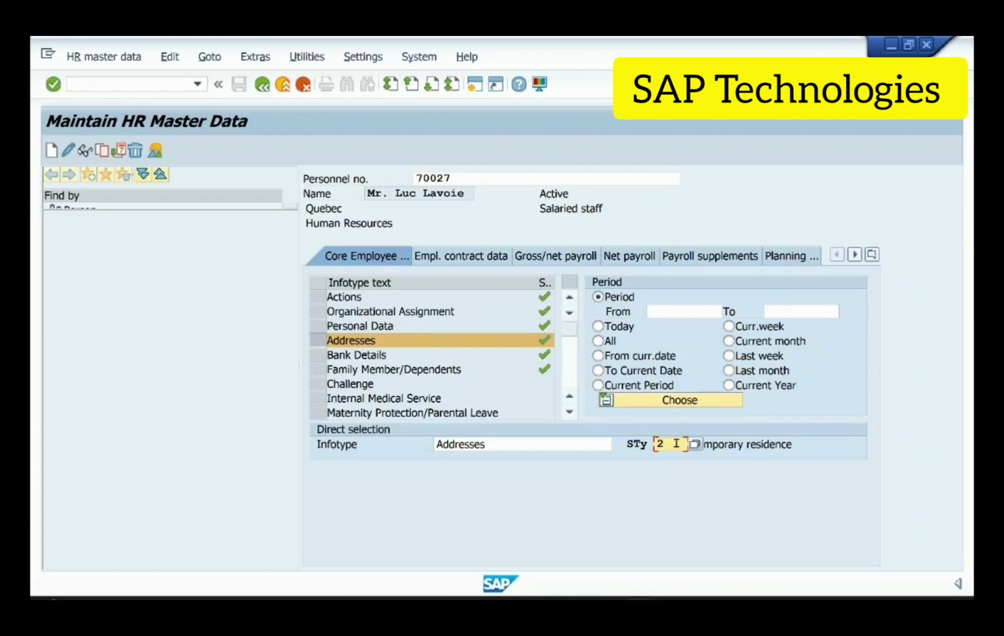